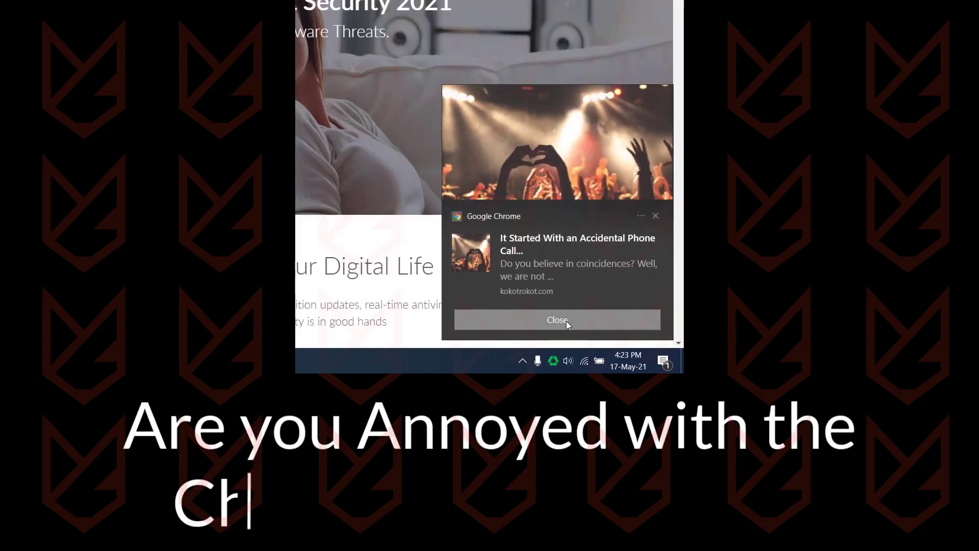
Dismiss the spam notification toasts, including the Royal Family alert and the McAfee alert.
{"action": "left_click", "coordinate": [568, 321]}
{"action": "left_click", "coordinate": [619, 320]}
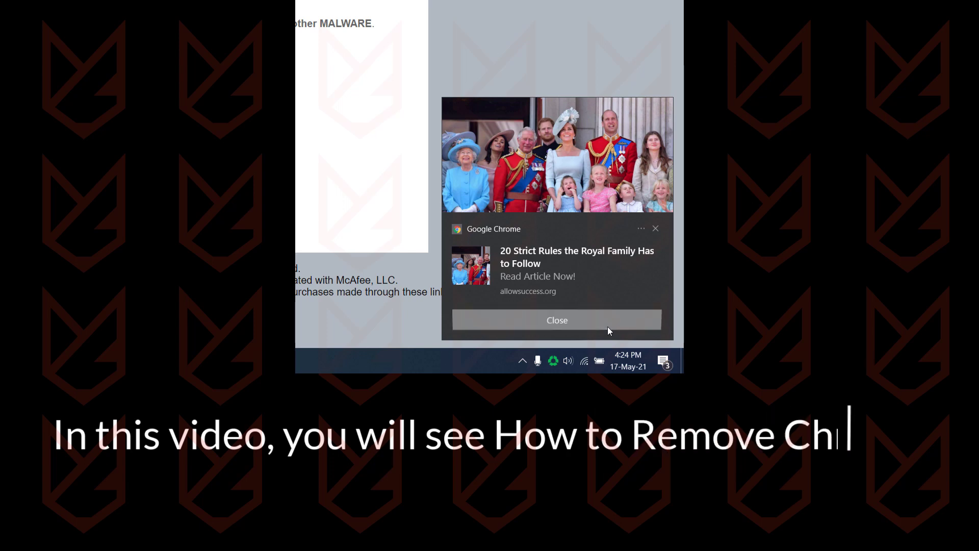
{"action": "left_click", "coordinate": [607, 327]}
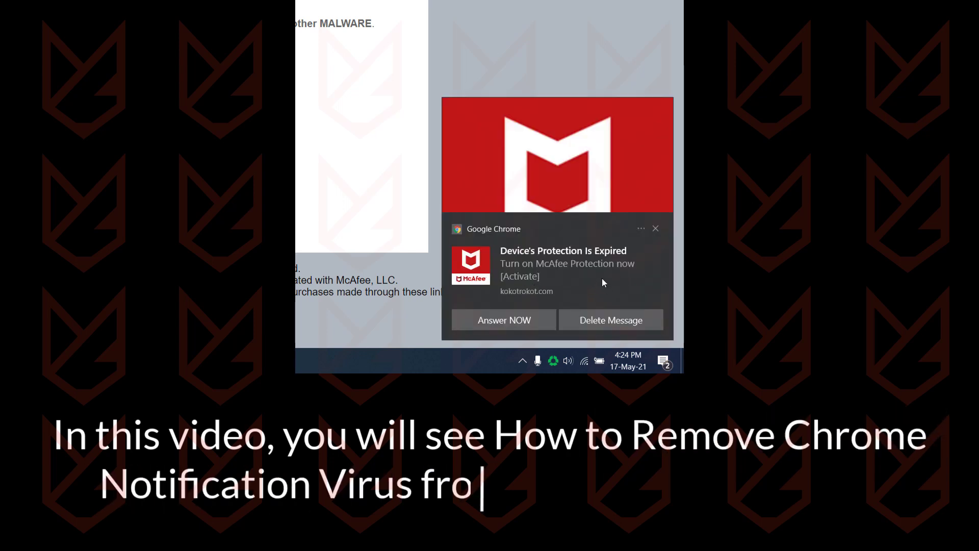
{"action": "left_click", "coordinate": [656, 229]}
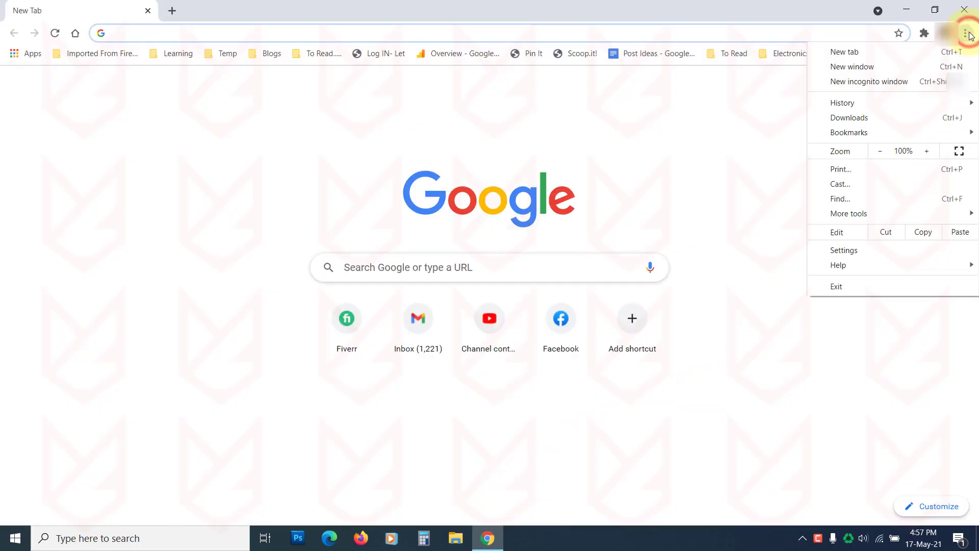
Open Chrome Settings and close the Norton Expired virus-warning notification toasts.
{"action": "left_click", "coordinate": [859, 250]}
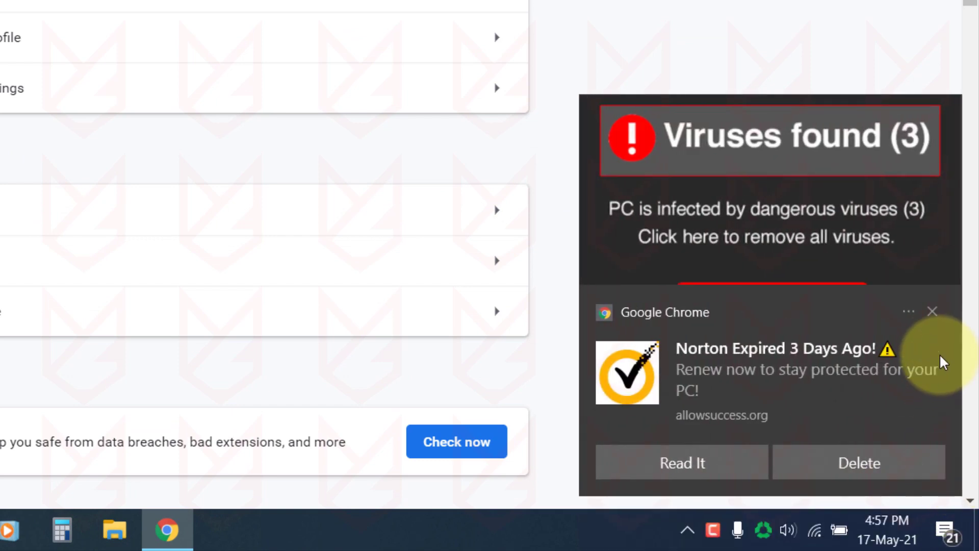
{"action": "left_click", "coordinate": [933, 312]}
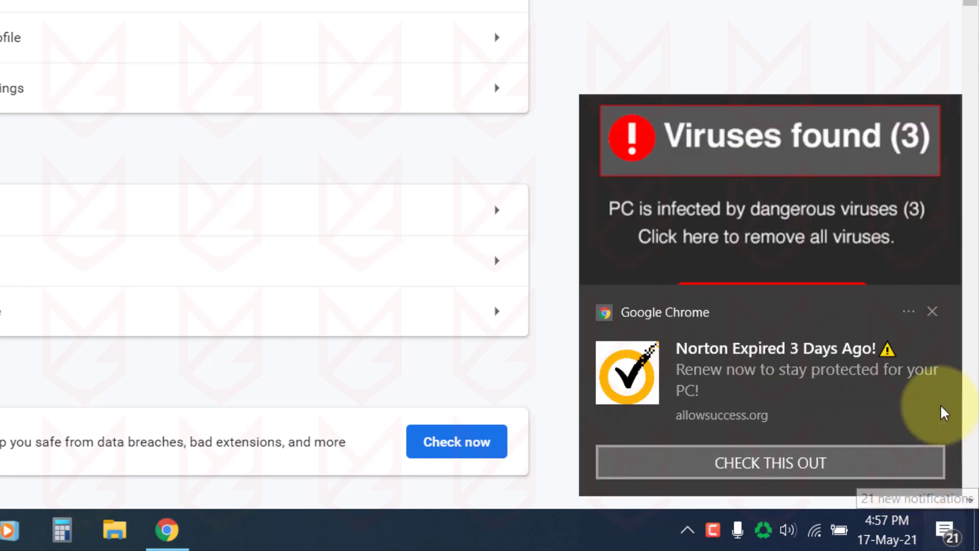
{"action": "left_click", "coordinate": [933, 311]}
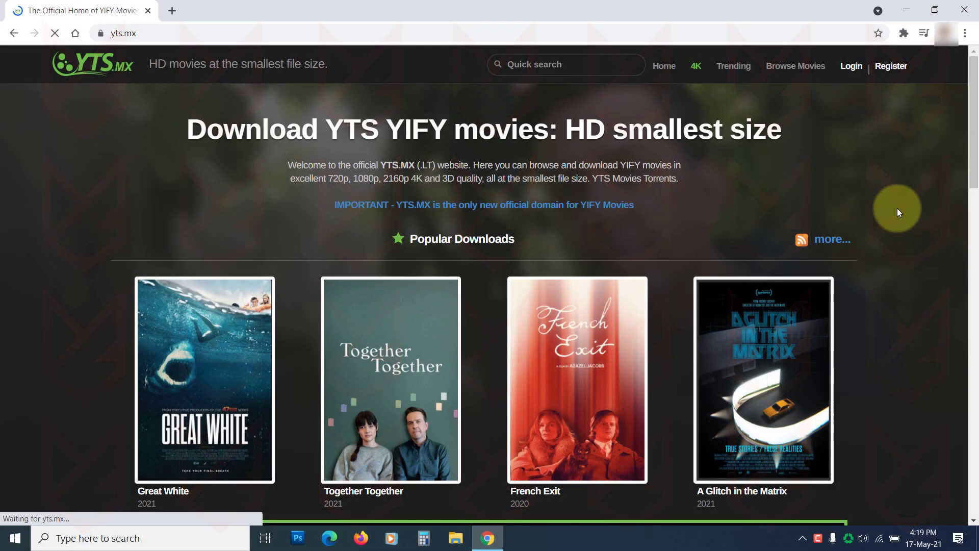
Visit allowsuccess.org and grant it permission to show notifications.
{"action": "left_click", "coordinate": [423, 10]}
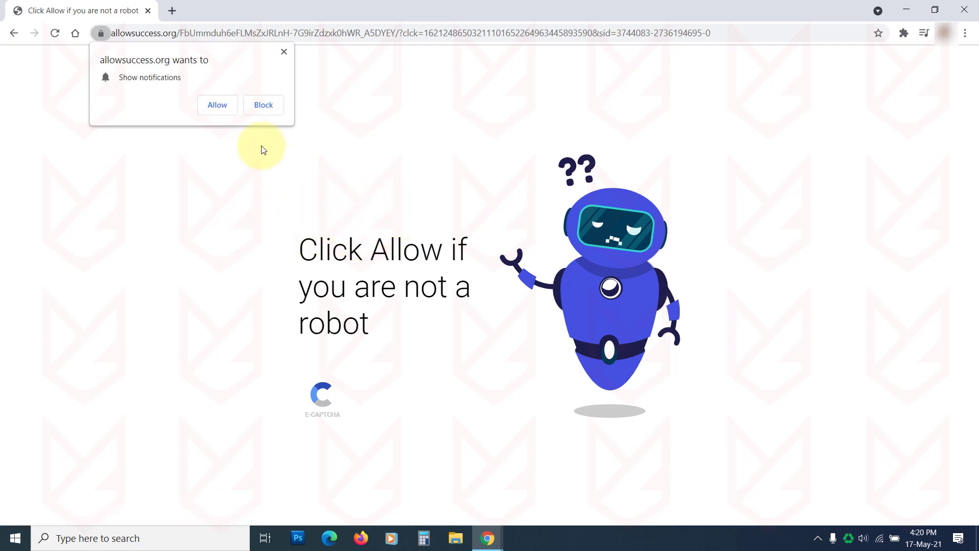
{"action": "left_click", "coordinate": [216, 104]}
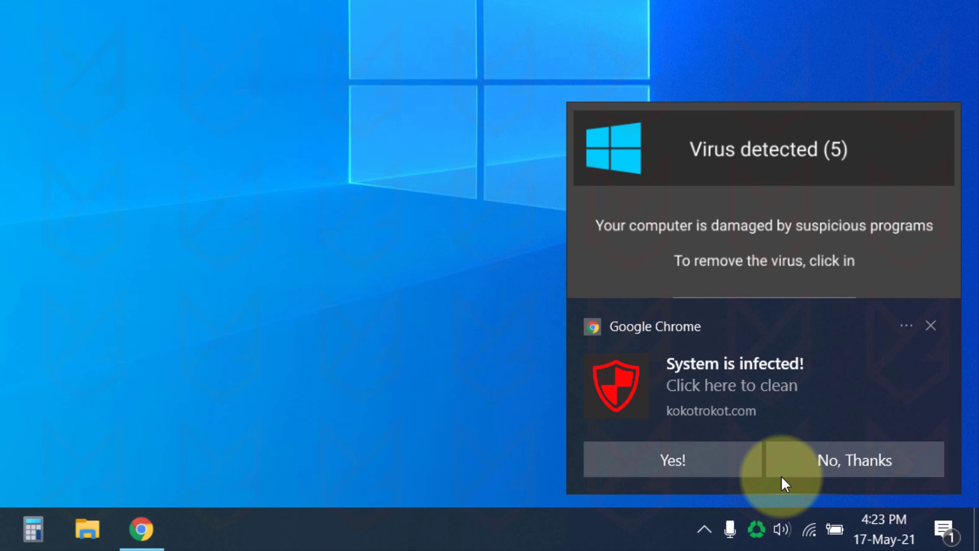
Clear the fake virus toast, the voice-message toast and the McAfee expired-protection toast.
{"action": "left_click", "coordinate": [683, 454]}
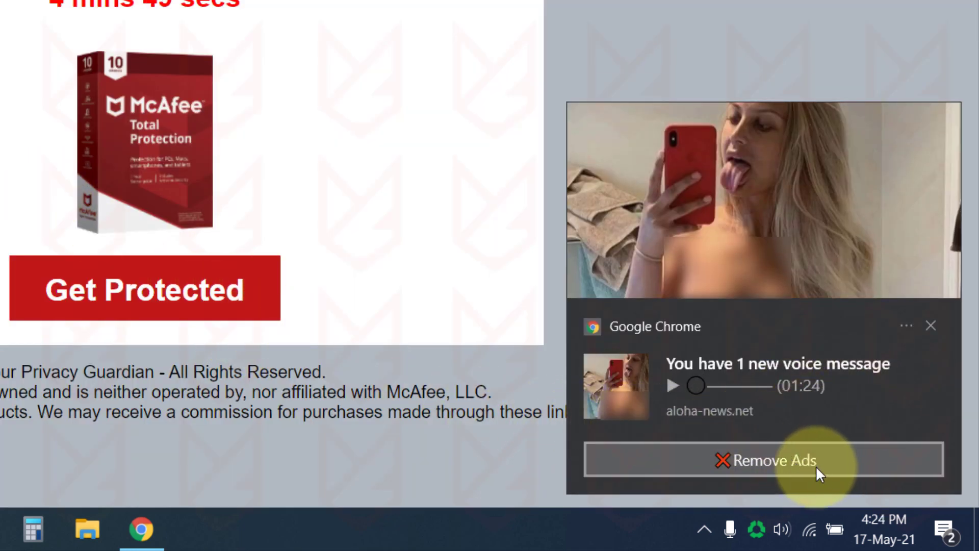
{"action": "left_click", "coordinate": [797, 456]}
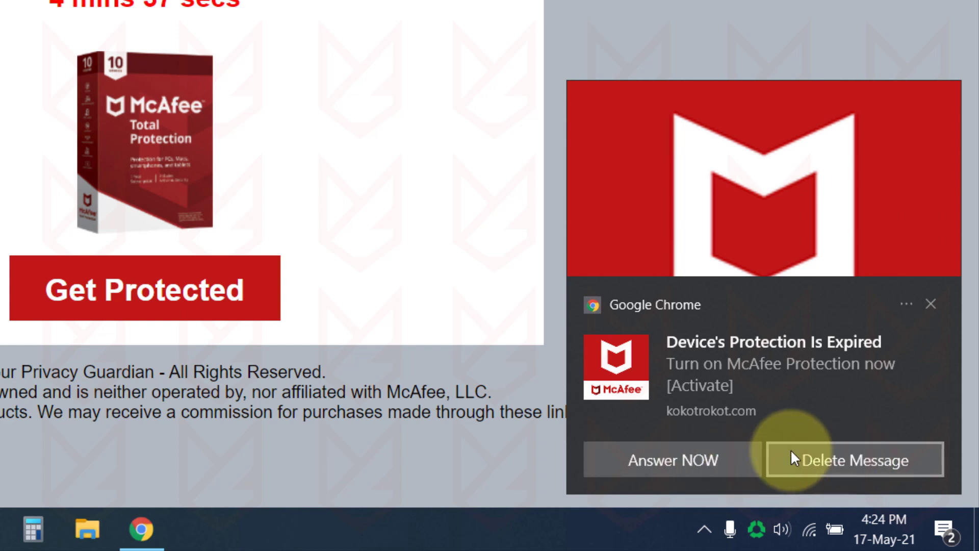
{"action": "left_click", "coordinate": [933, 306]}
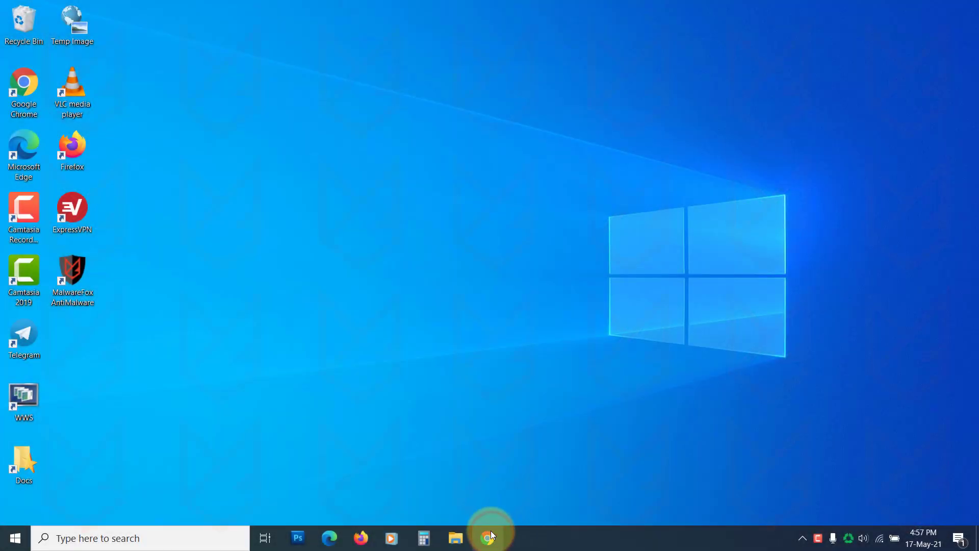
Launch Chrome and go to Settings > Privacy and security > Site Settings > Notifications.
{"action": "left_click", "coordinate": [489, 537]}
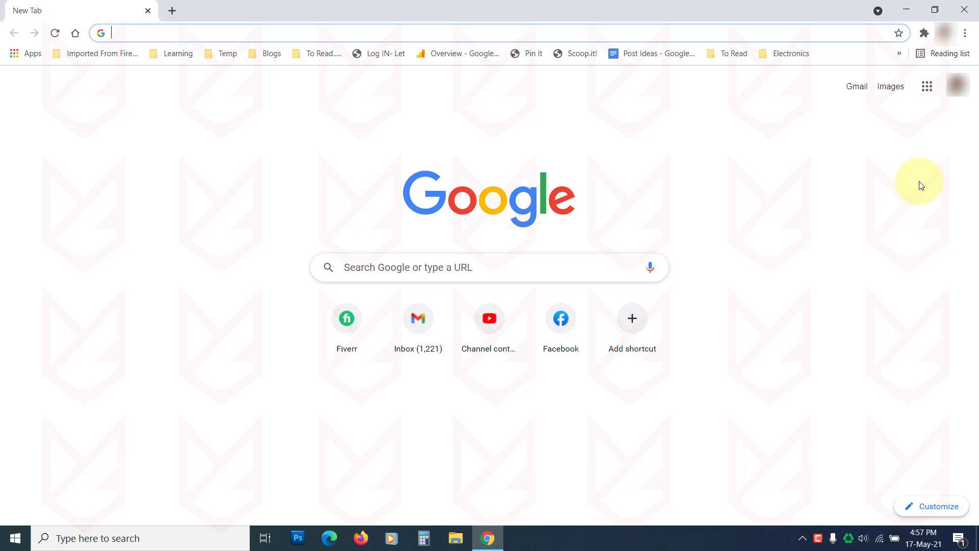
{"action": "left_click", "coordinate": [966, 33]}
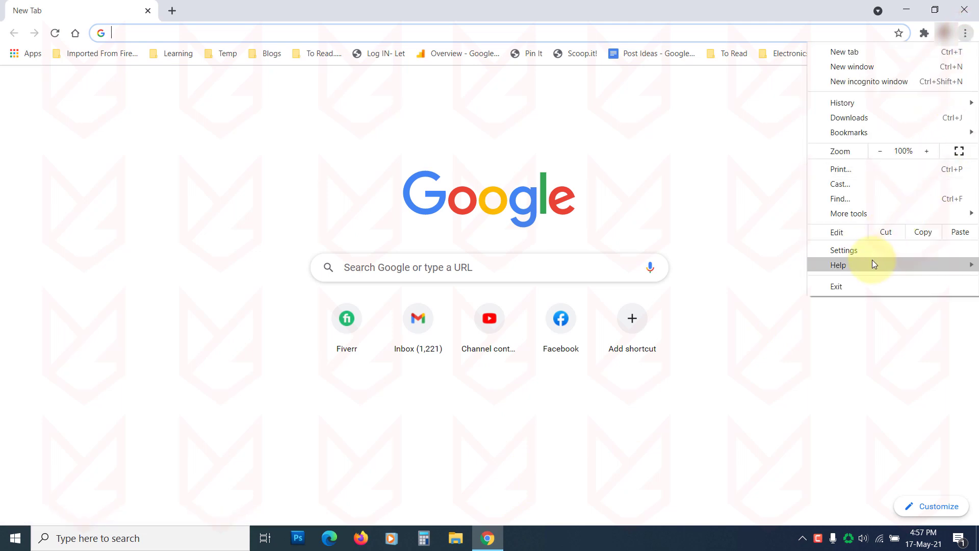
{"action": "left_click", "coordinate": [859, 250]}
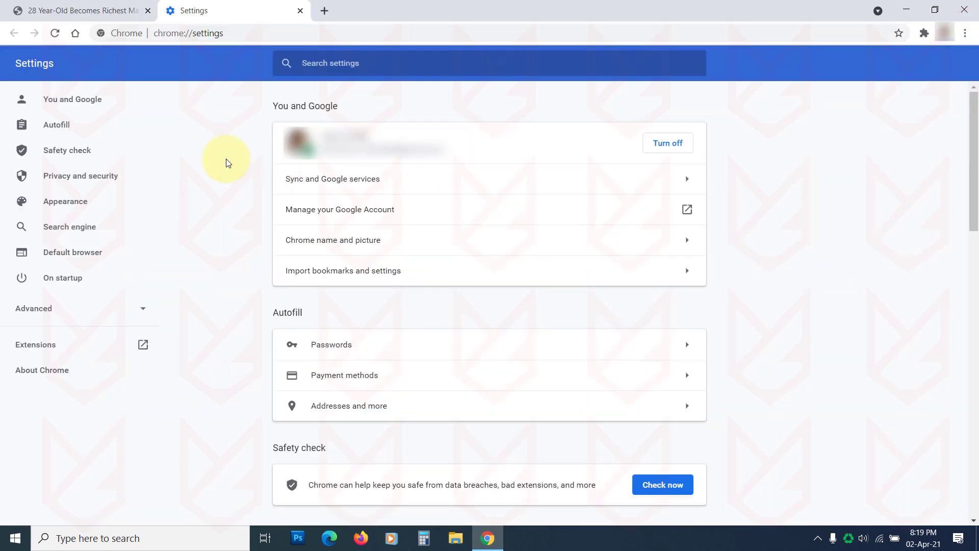
{"action": "left_click", "coordinate": [91, 178]}
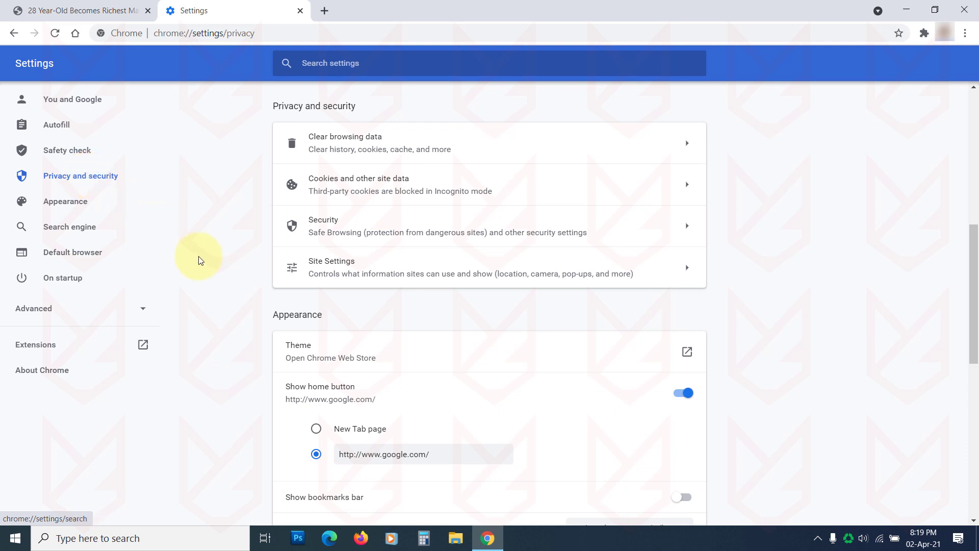
{"action": "left_click", "coordinate": [358, 271]}
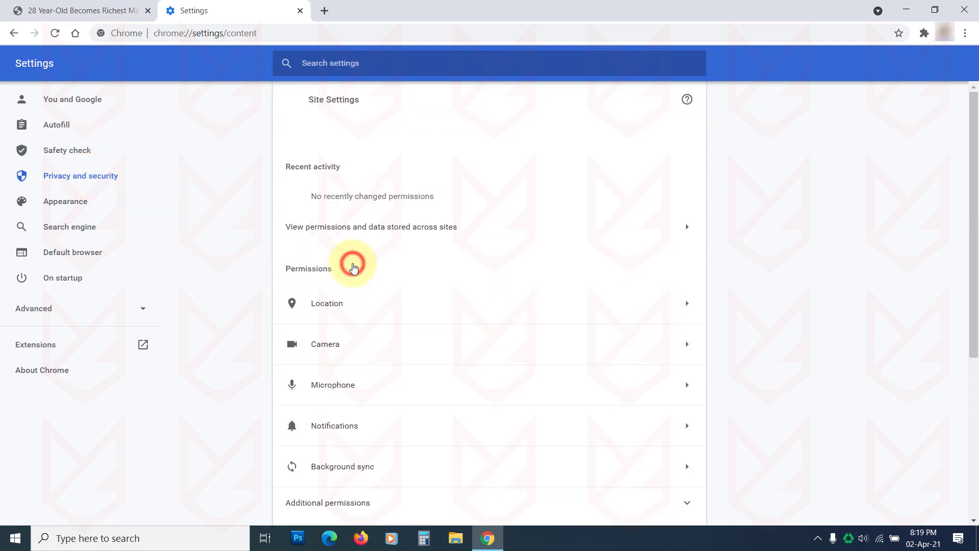
{"action": "scroll", "coordinate": [356, 270], "scroll_direction": "down", "scroll_amount": 4}
{"action": "scroll", "coordinate": [354, 270], "scroll_direction": "down", "scroll_amount": 2}
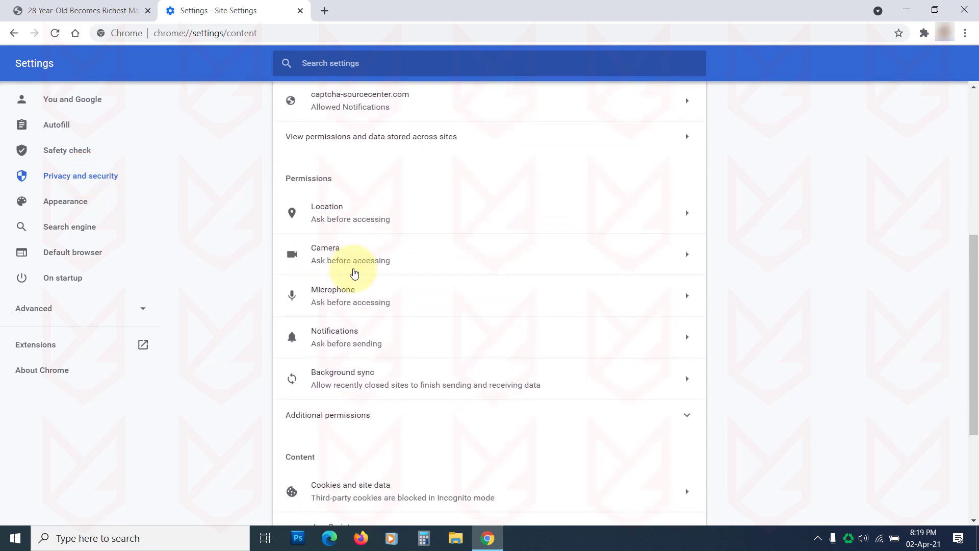
{"action": "left_click", "coordinate": [352, 336]}
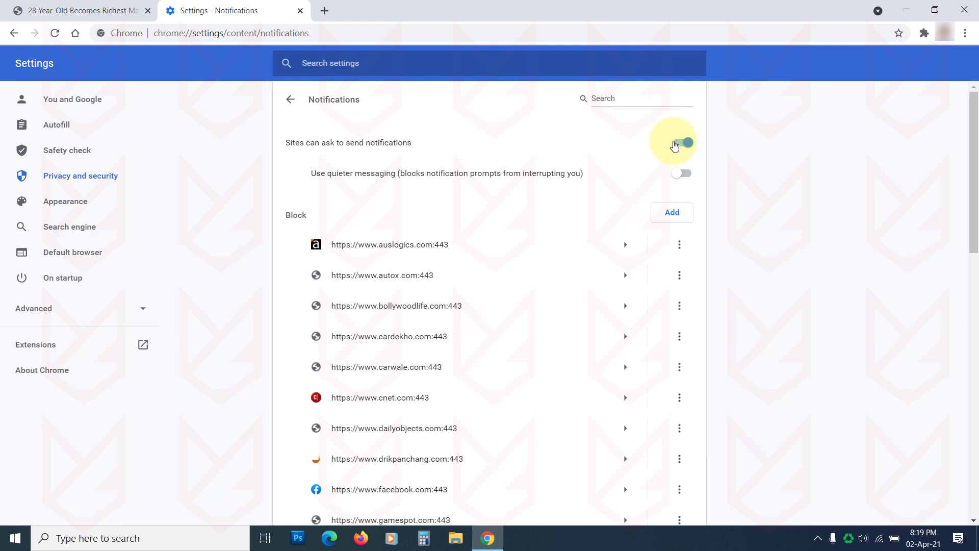
Switch off 'Sites can ask to send notifications', after closing a fake captcha page.
{"action": "left_click", "coordinate": [676, 144]}
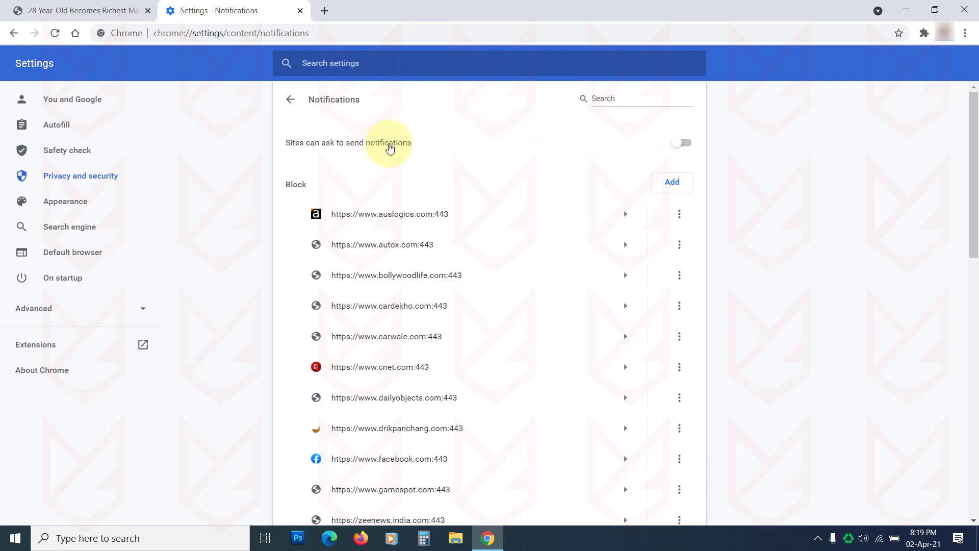
{"action": "left_click", "coordinate": [690, 145]}
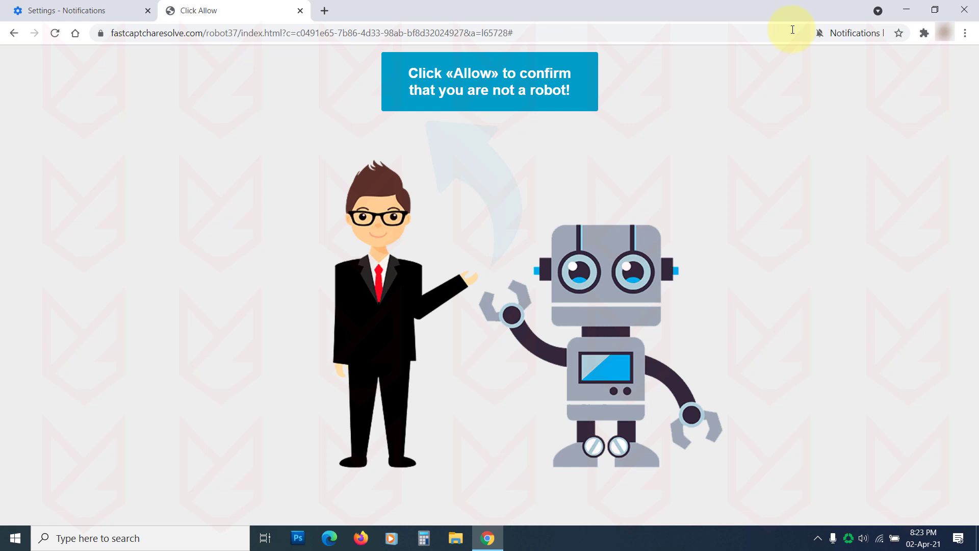
{"action": "left_click", "coordinate": [878, 32]}
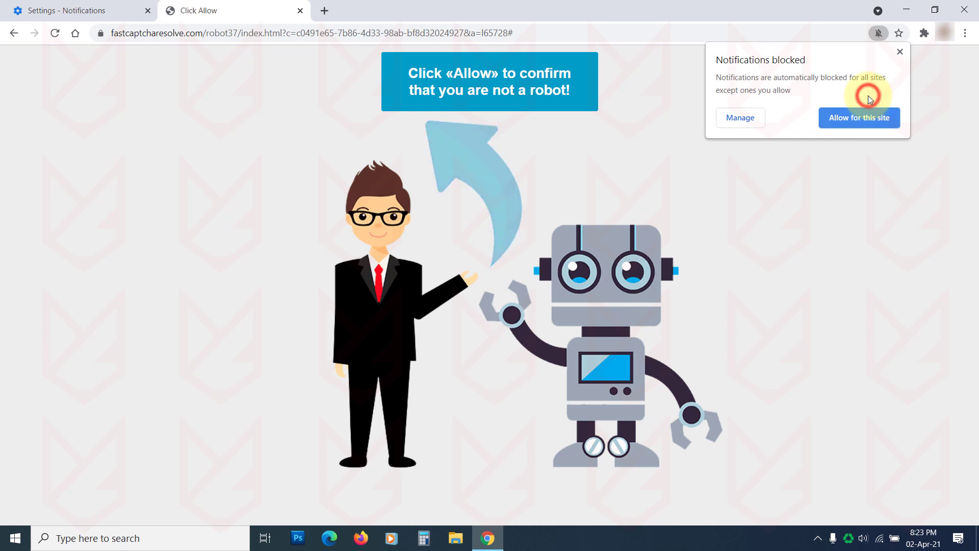
{"action": "left_click", "coordinate": [299, 11]}
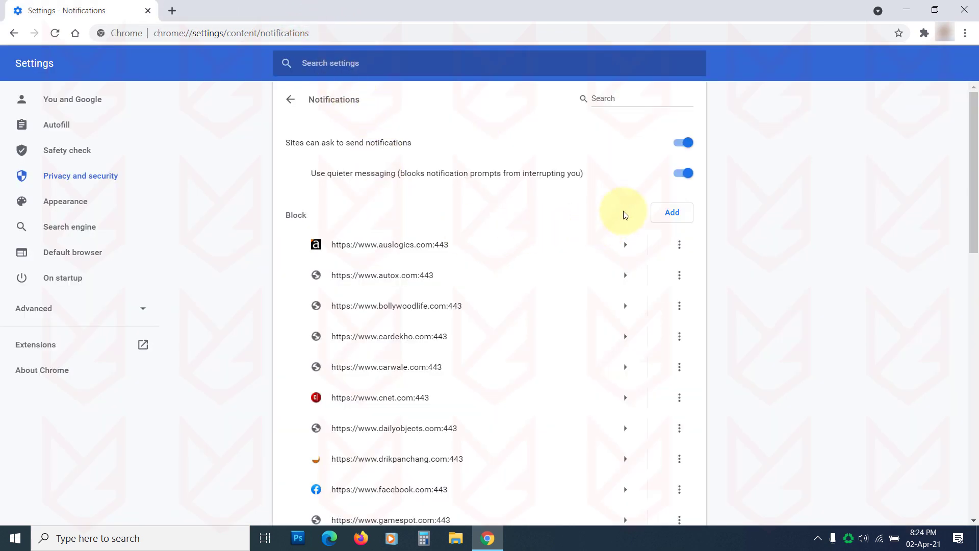
{"action": "left_click", "coordinate": [698, 140]}
{"action": "left_click", "coordinate": [679, 142]}
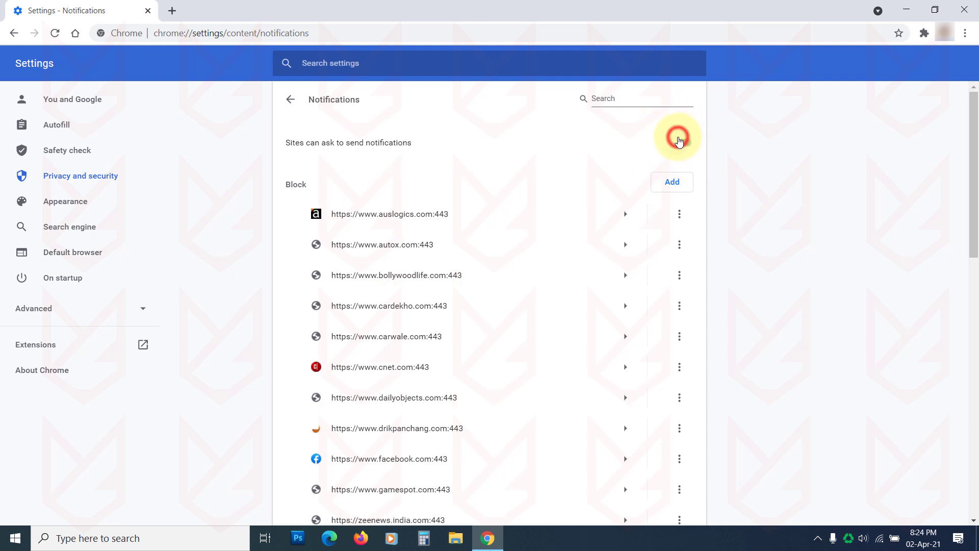
{"action": "scroll", "coordinate": [649, 334], "scroll_direction": "down", "scroll_amount": 15}
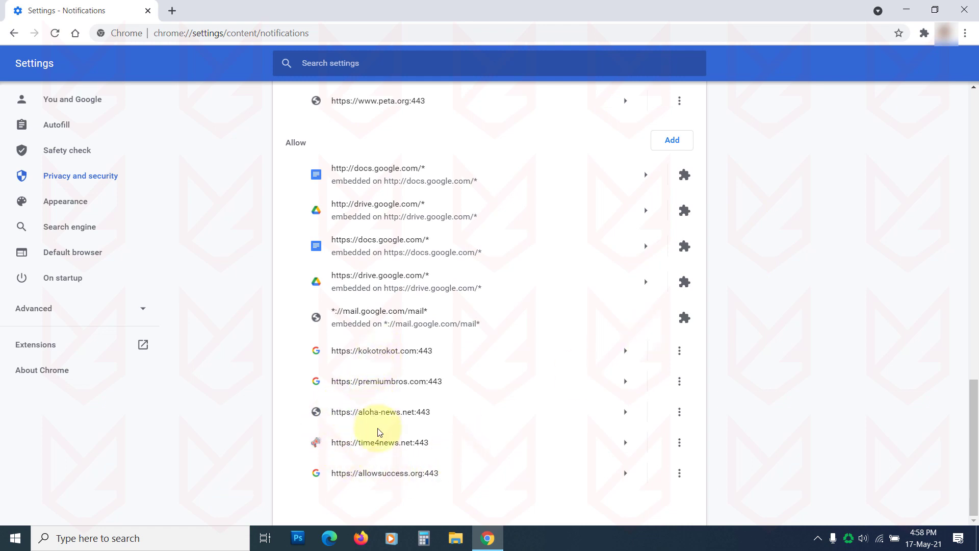
Block kokotrokot, premiumbros.com, aloha-news and time4news from the Allow list.
{"action": "left_click", "coordinate": [680, 350]}
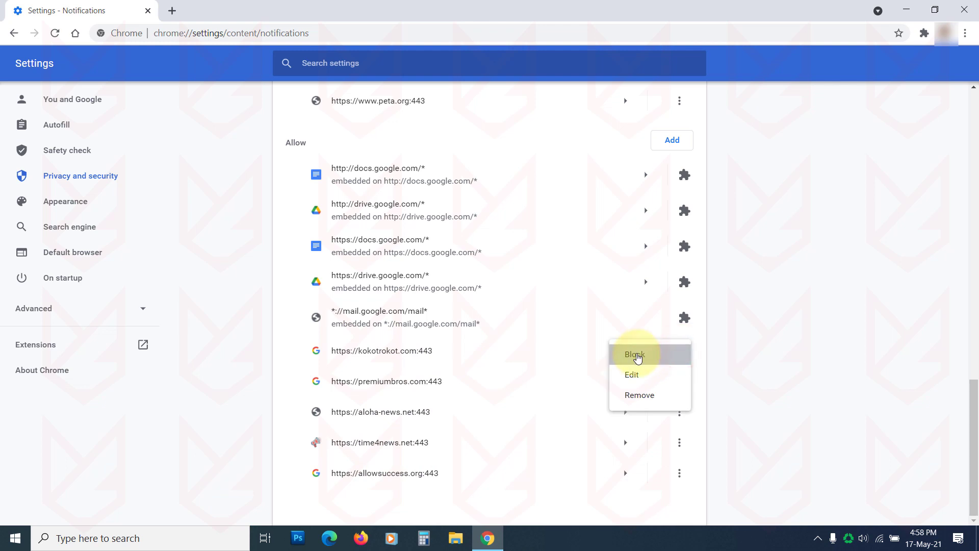
{"action": "left_click", "coordinate": [637, 359]}
{"action": "left_click", "coordinate": [679, 411]}
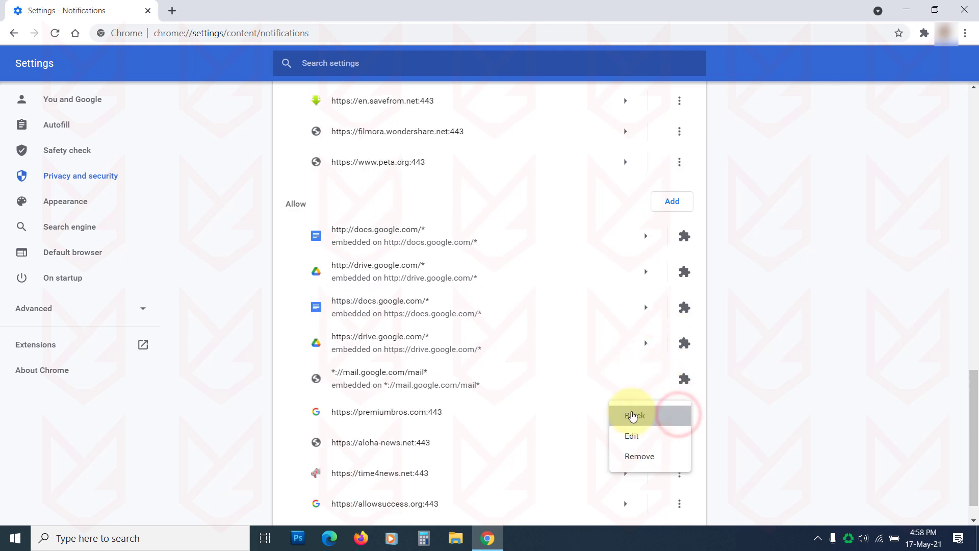
{"action": "left_click", "coordinate": [632, 414]}
{"action": "left_click", "coordinate": [679, 413]}
{"action": "left_click", "coordinate": [632, 414]}
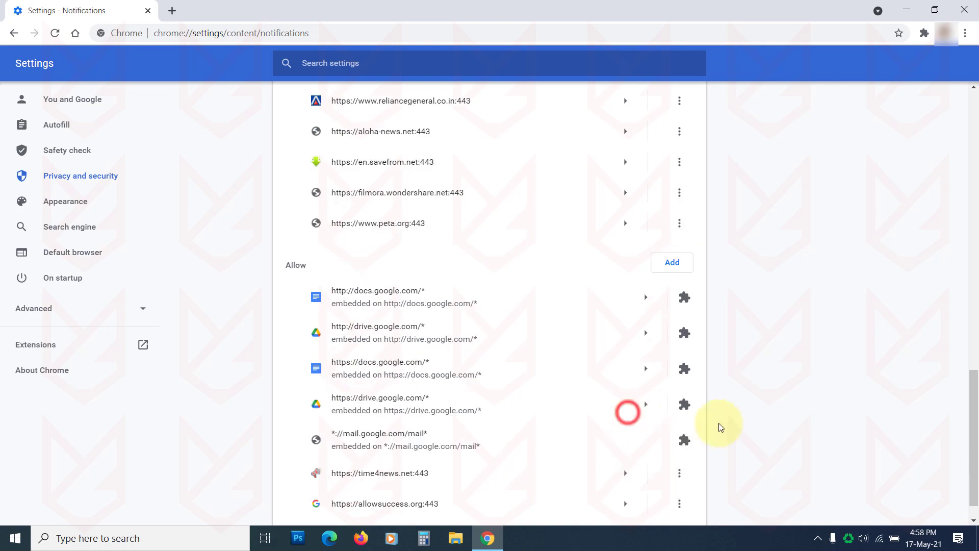
{"action": "left_click", "coordinate": [673, 444]}
{"action": "left_click", "coordinate": [672, 446]}
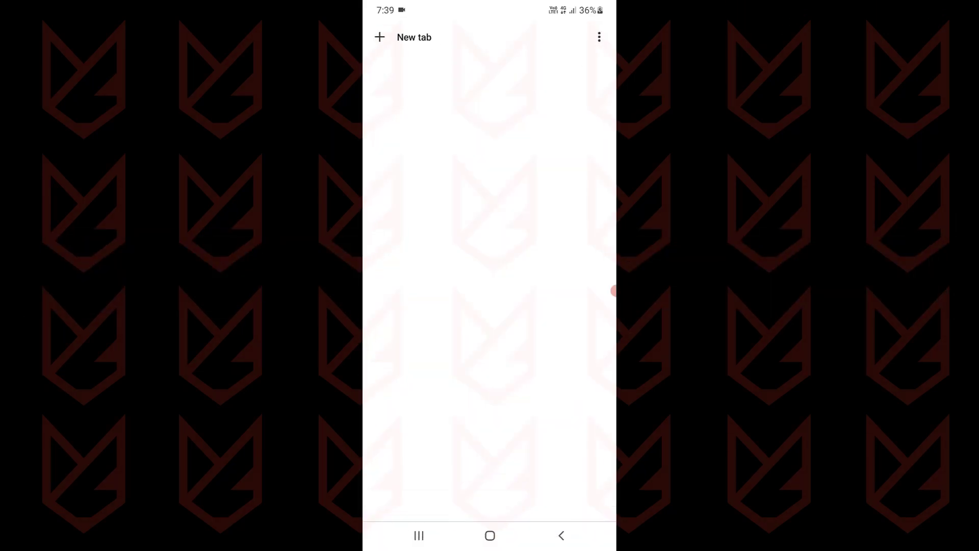
On Android Chrome, go to Settings > Site settings > Notifications.
{"action": "left_click", "coordinate": [599, 37]}
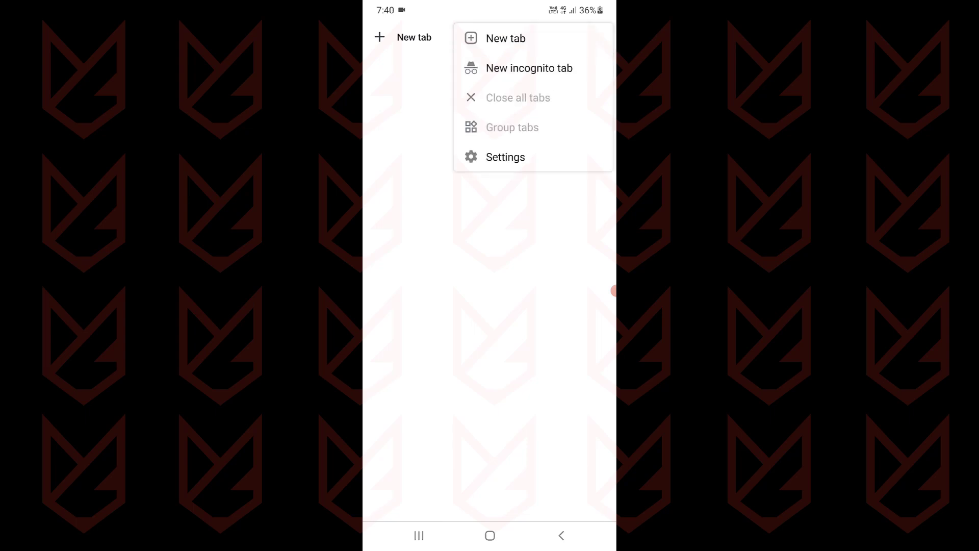
{"action": "left_click", "coordinate": [506, 157]}
{"action": "scroll", "coordinate": [489, 306], "scroll_direction": "down", "scroll_amount": 2}
{"action": "scroll", "coordinate": [489, 306], "scroll_direction": "up", "scroll_amount": 2}
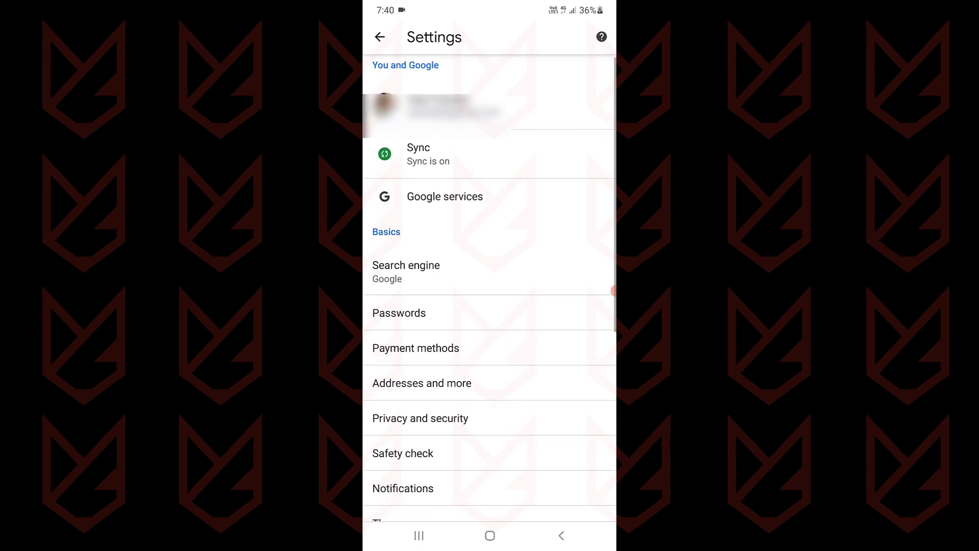
{"action": "scroll", "coordinate": [489, 286], "scroll_direction": "down", "scroll_amount": 6}
{"action": "left_click", "coordinate": [433, 351]}
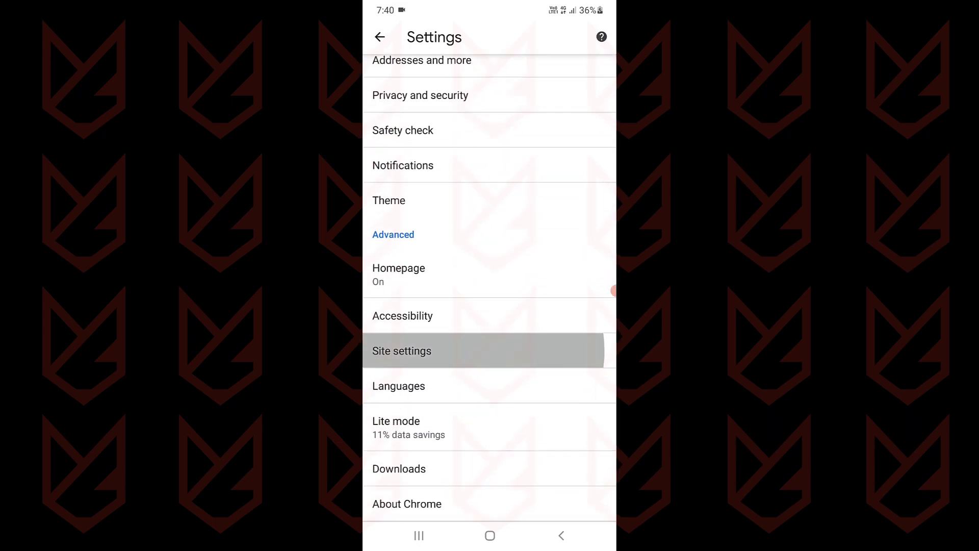
{"action": "left_click", "coordinate": [438, 349]}
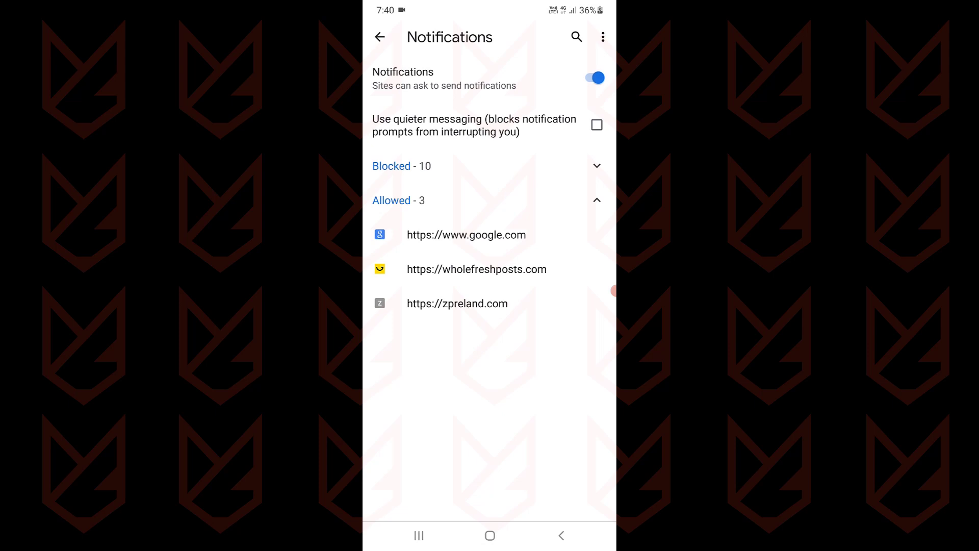
Expand and collapse the 10 blocked sites, and inspect an allowed site's permission choices without changing them.
{"action": "left_click", "coordinate": [402, 166]}
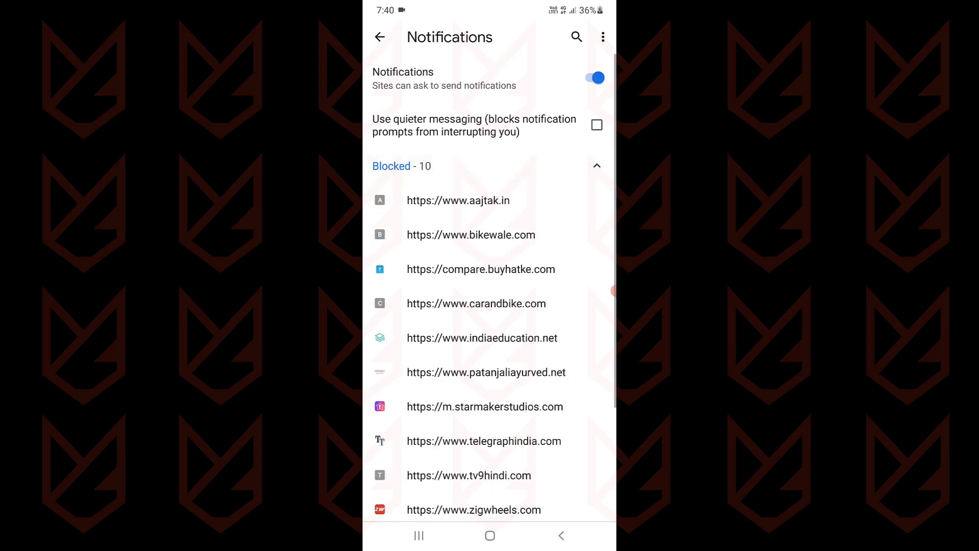
{"action": "left_click", "coordinate": [403, 165]}
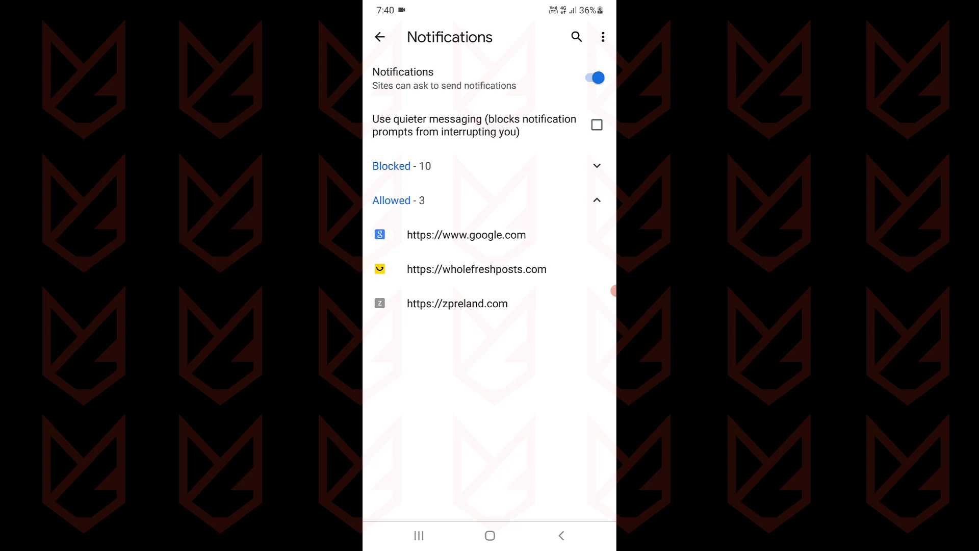
{"action": "left_click", "coordinate": [476, 269]}
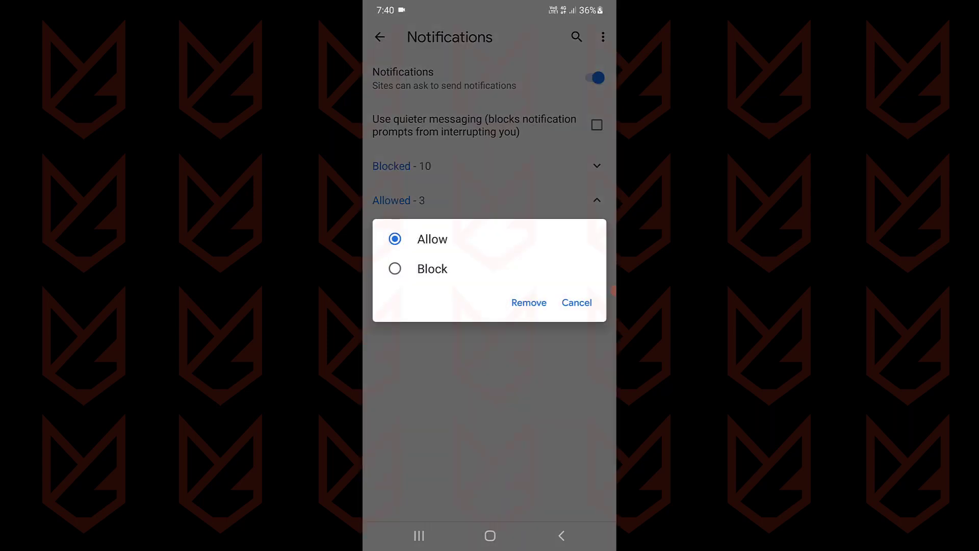
{"action": "left_click", "coordinate": [433, 269]}
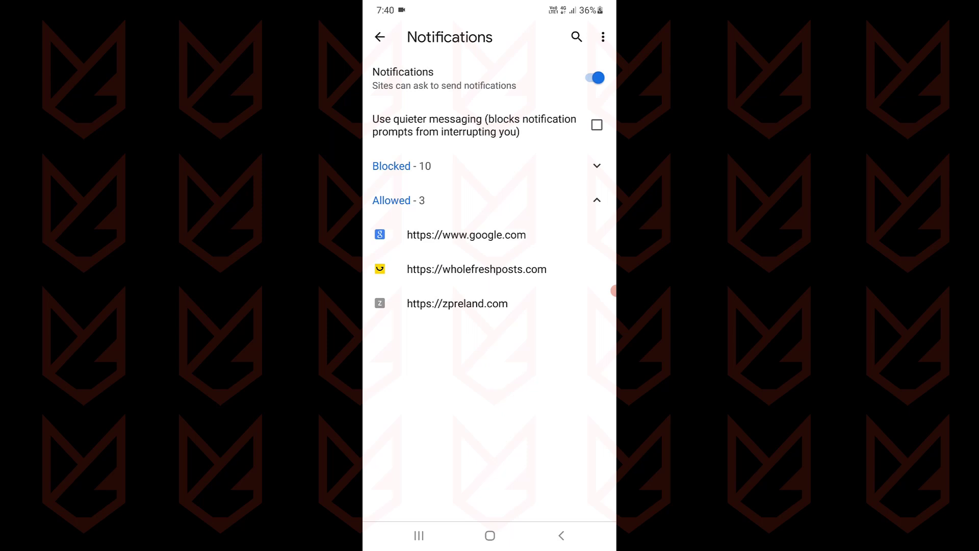
{"action": "left_click", "coordinate": [476, 269]}
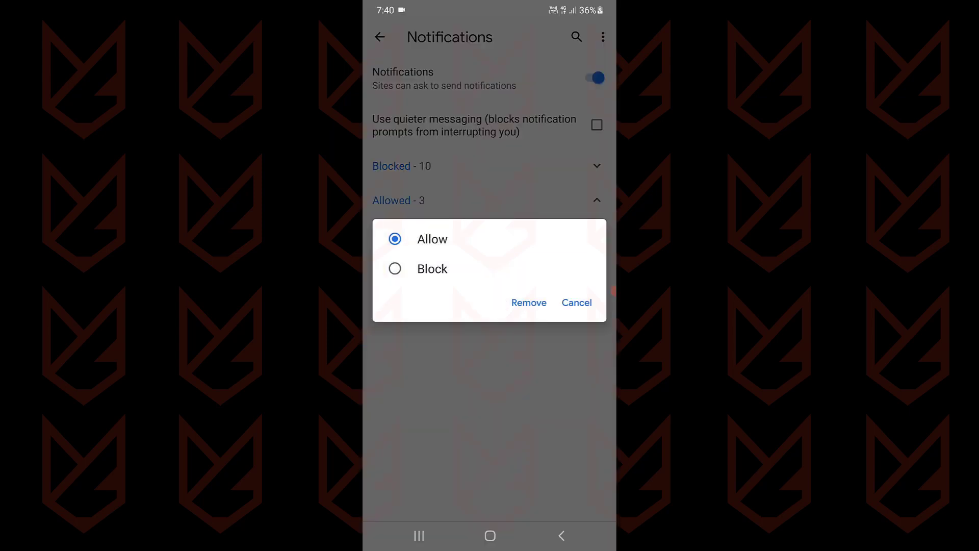
{"action": "key", "text": "Escape"}
{"action": "left_click", "coordinate": [476, 269]}
{"action": "left_click", "coordinate": [432, 269]}
Remove wholefreshposts.com and zpreland.com from the sites allowed to send notifications.
{"action": "left_click", "coordinate": [476, 269]}
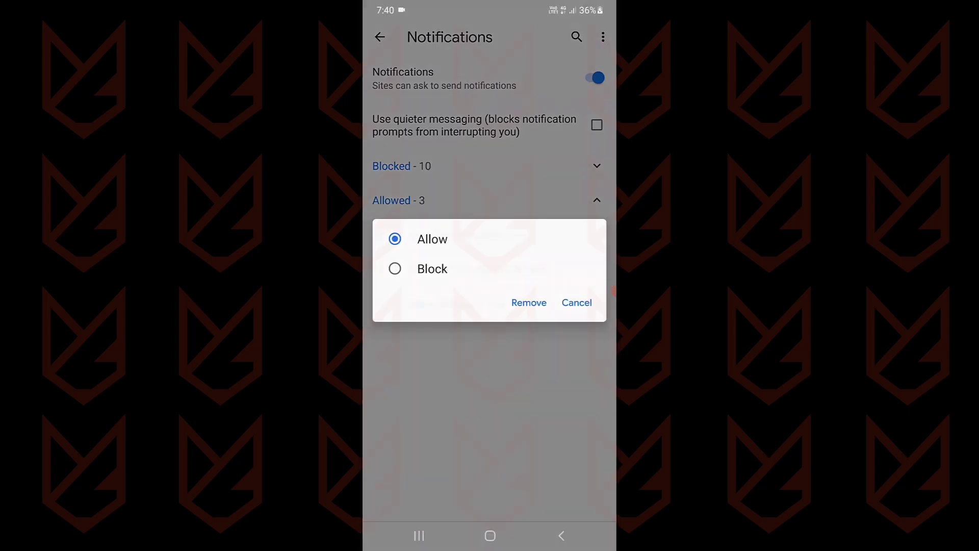
{"action": "left_click", "coordinate": [529, 302]}
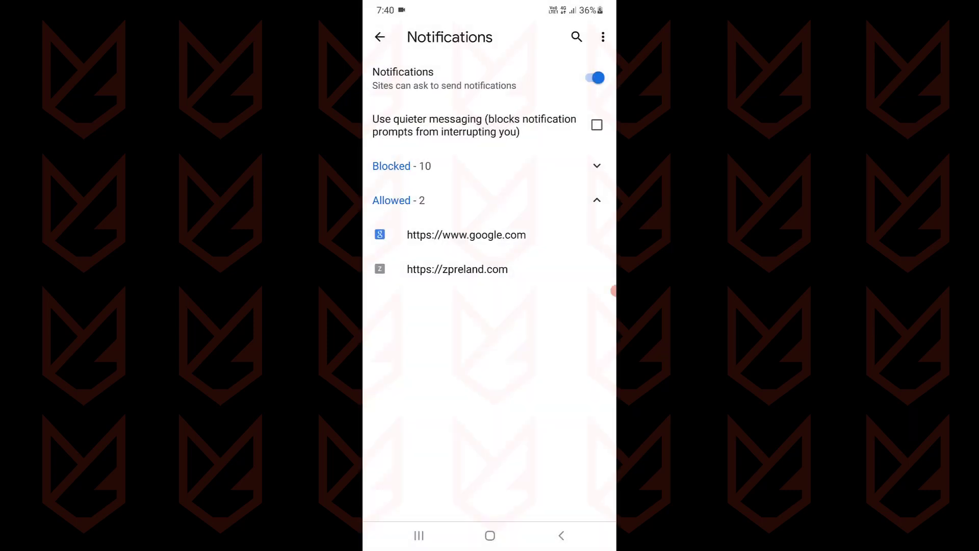
{"action": "left_click", "coordinate": [457, 269]}
{"action": "left_click", "coordinate": [529, 301]}
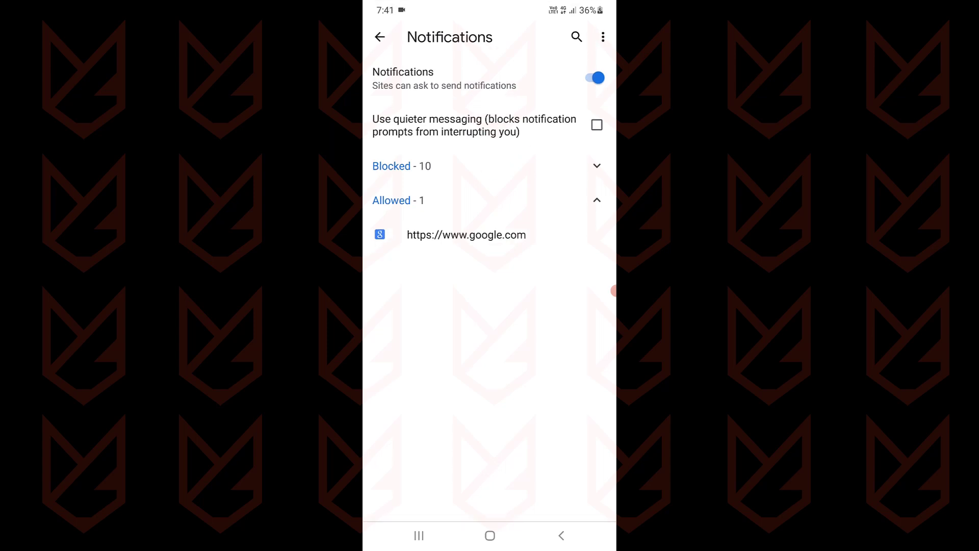
Turn on quieter prompts, then set site notifications to Blocked, with google.com the only exception.
{"action": "left_click", "coordinate": [594, 78]}
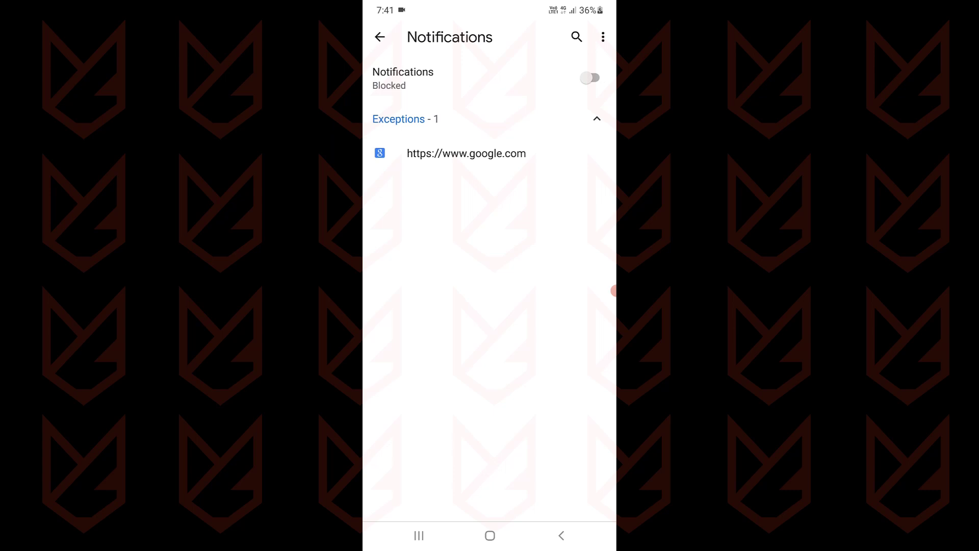
{"action": "left_click", "coordinate": [591, 77]}
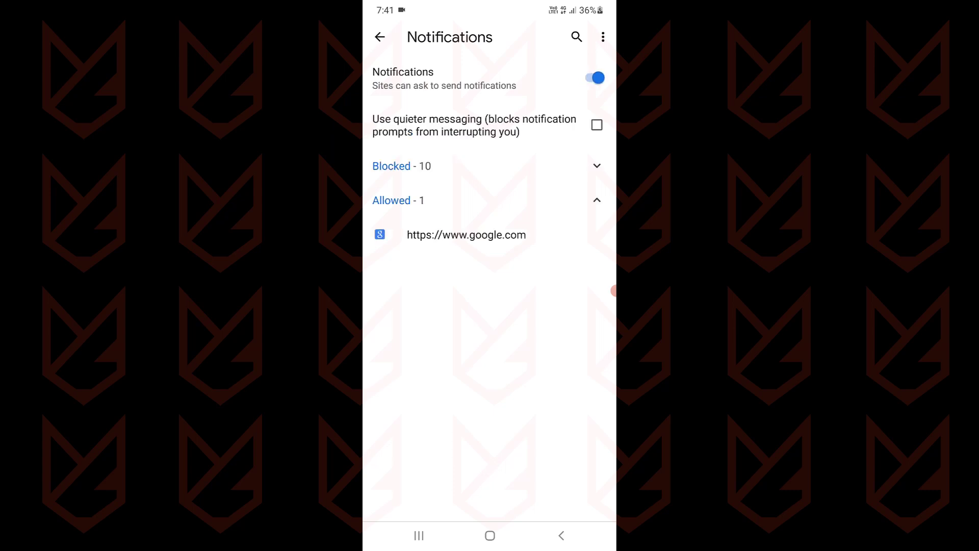
{"action": "left_click", "coordinate": [597, 125]}
{"action": "left_click", "coordinate": [594, 77]}
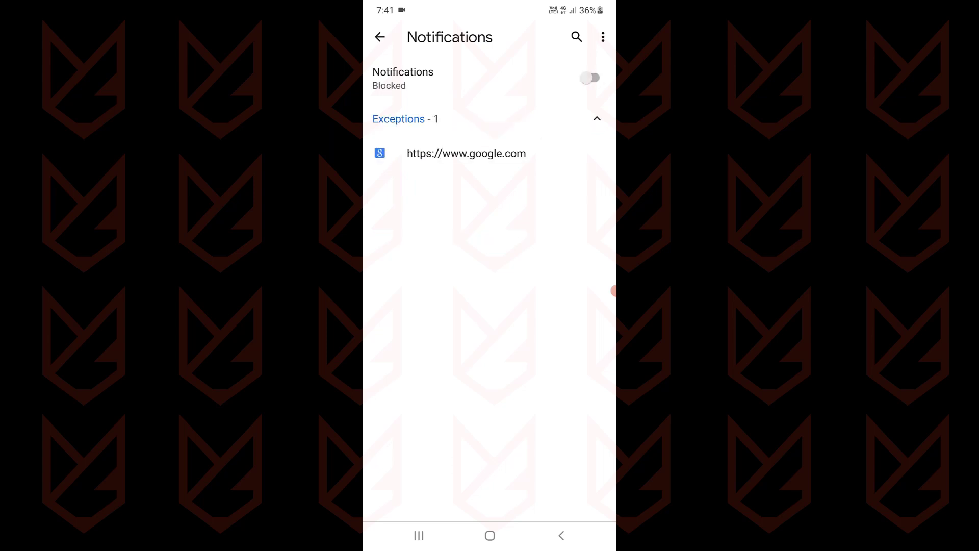